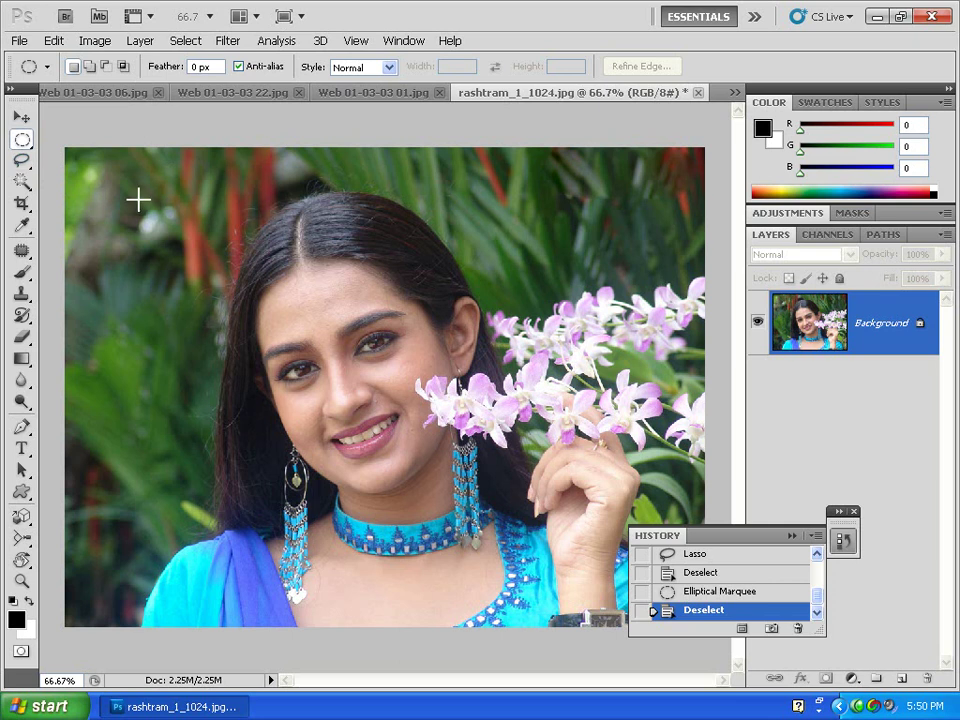
Select the woman's head, hair and neck in rashtram_1_1024.jpg with an Elliptical Marquee
{"action": "left_click_drag", "start_coordinate": [21, 139], "coordinate": [86, 133]}
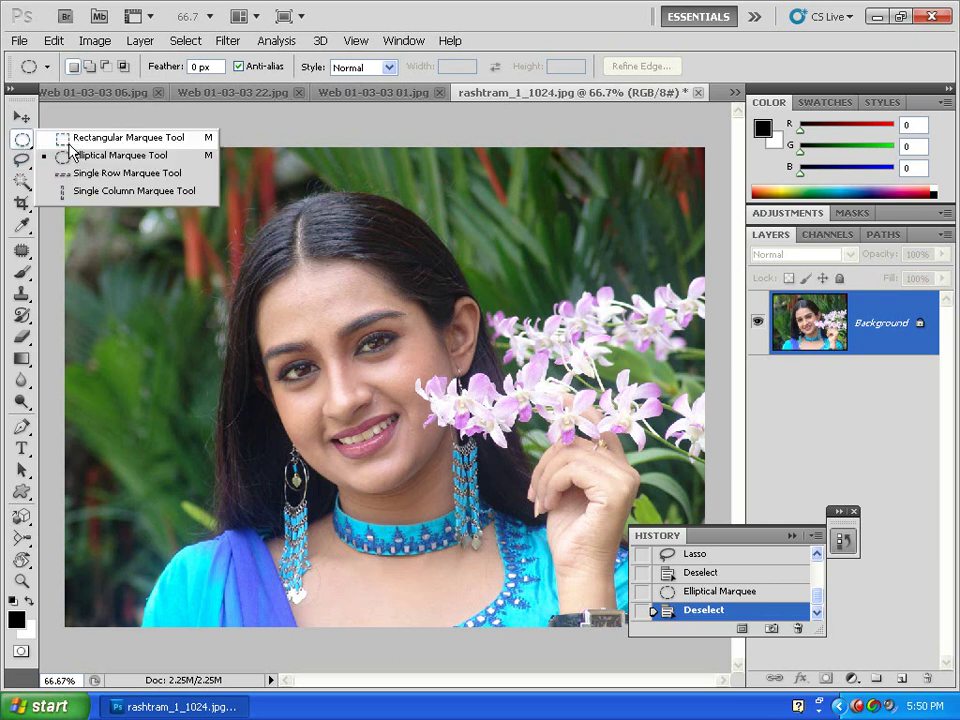
{"action": "left_click", "coordinate": [86, 133]}
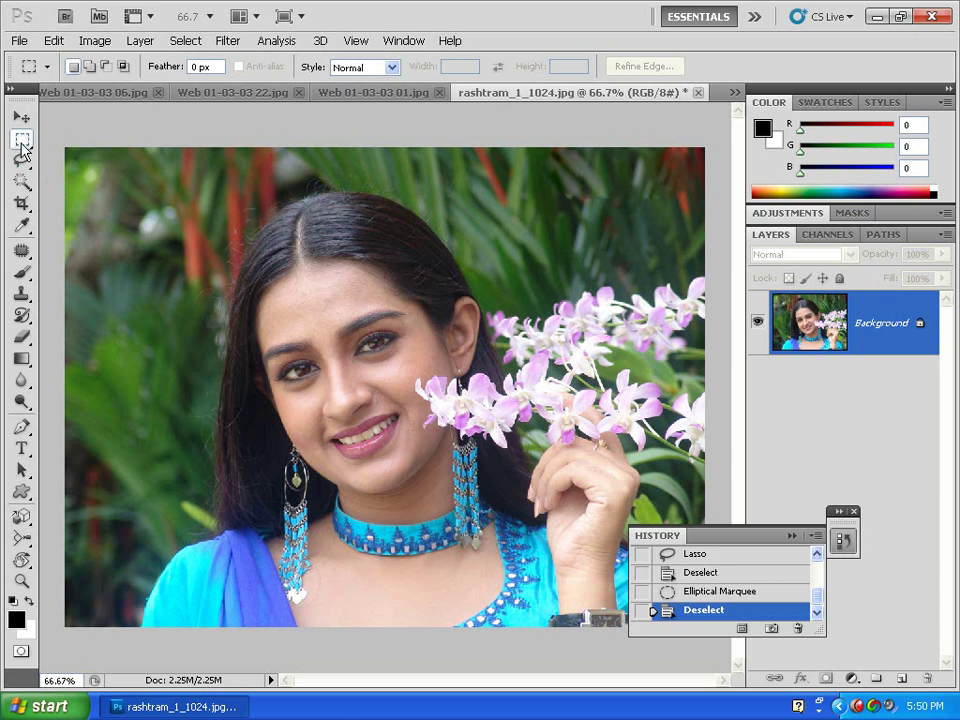
{"action": "left_click_drag", "start_coordinate": [21, 145], "coordinate": [96, 161]}
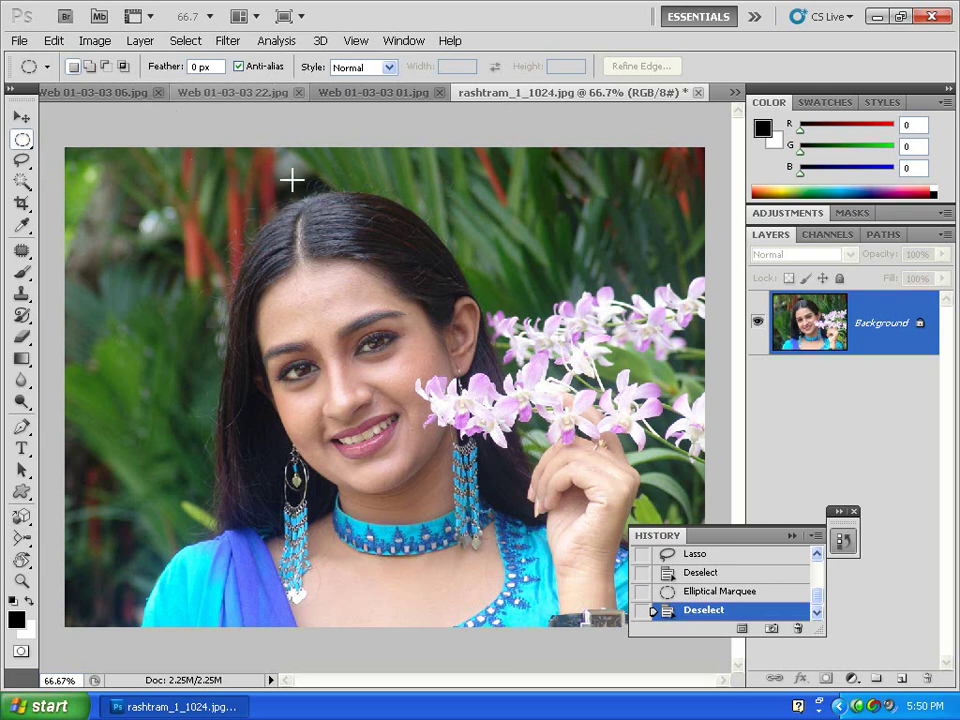
{"action": "left_click_drag", "start_coordinate": [199, 190], "coordinate": [362, 389]}
{"action": "left_click_drag", "start_coordinate": [455, 460], "coordinate": [436, 318]}
{"action": "left_click_drag", "start_coordinate": [355, 537], "coordinate": [534, 606]}
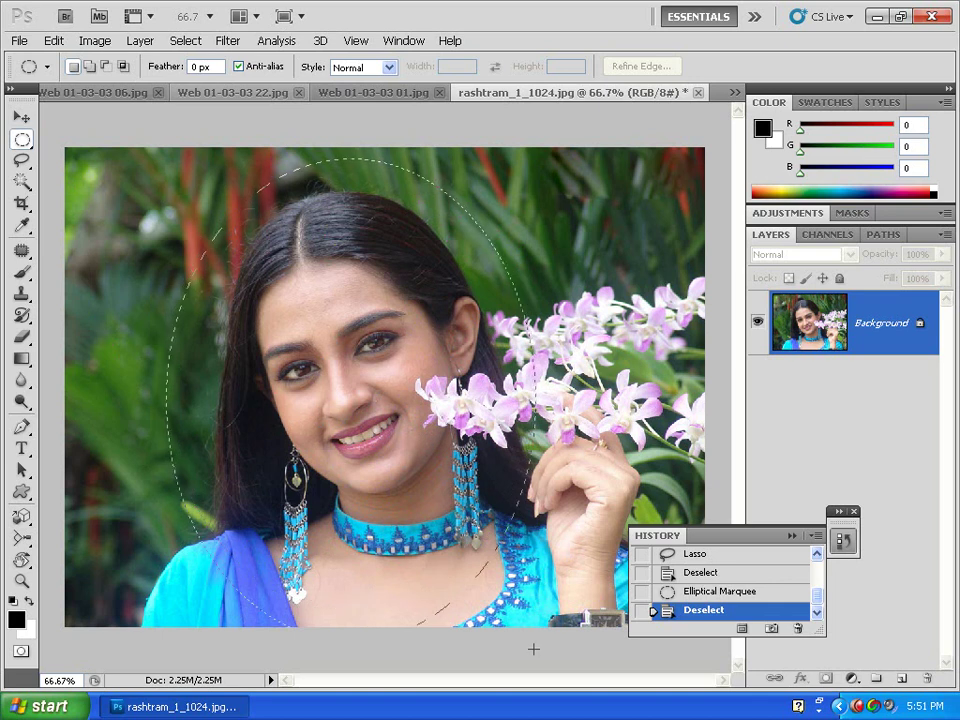
{"action": "left_click_drag", "start_coordinate": [534, 650], "coordinate": [540, 614]}
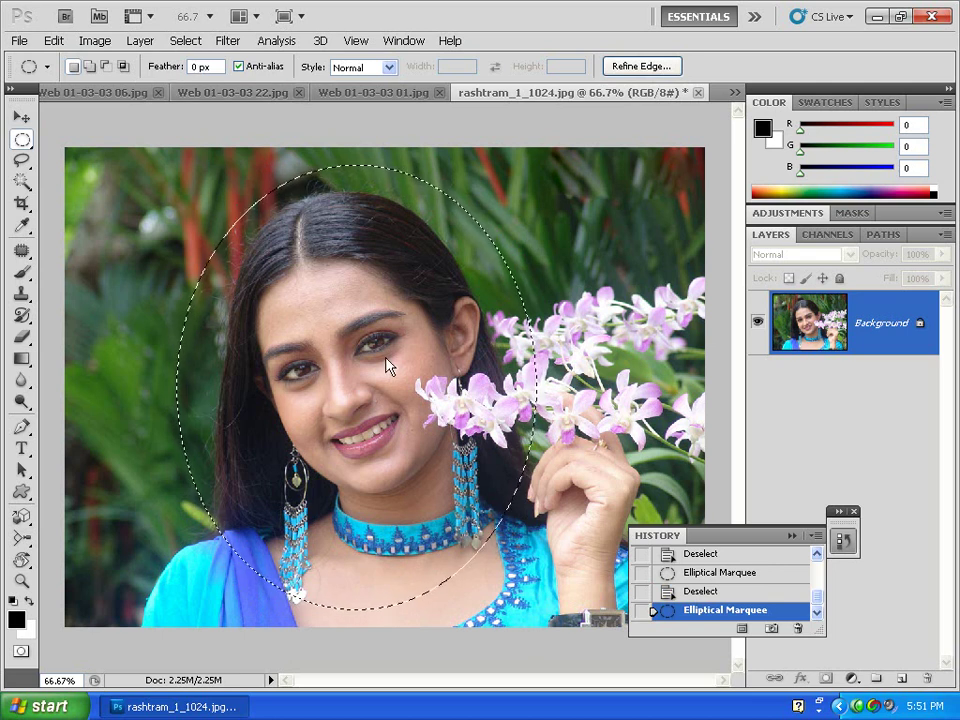
Copy the oval portrait selection and paste it into Web 01-03-03 06.jpg as a new layer
{"action": "left_click", "coordinate": [55, 42]}
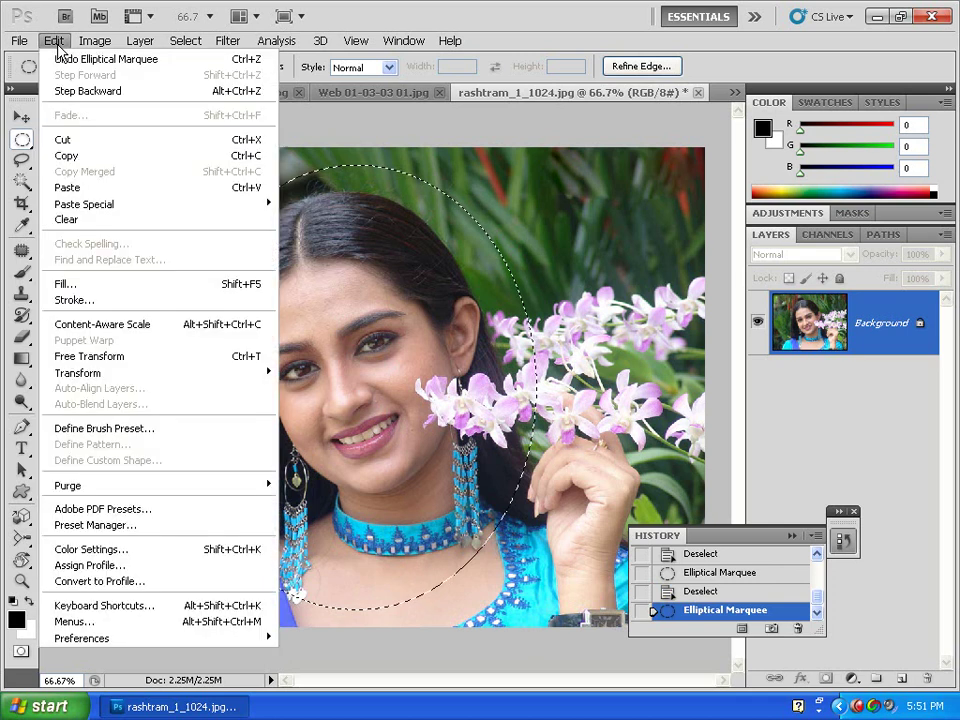
{"action": "left_click", "coordinate": [81, 158]}
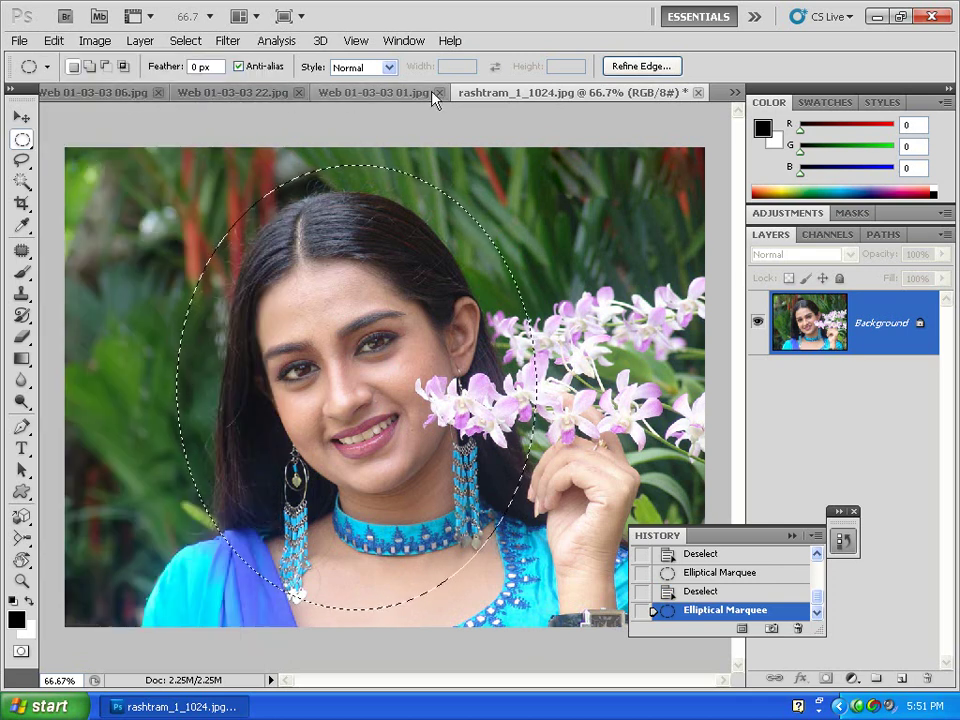
{"action": "left_click", "coordinate": [326, 97]}
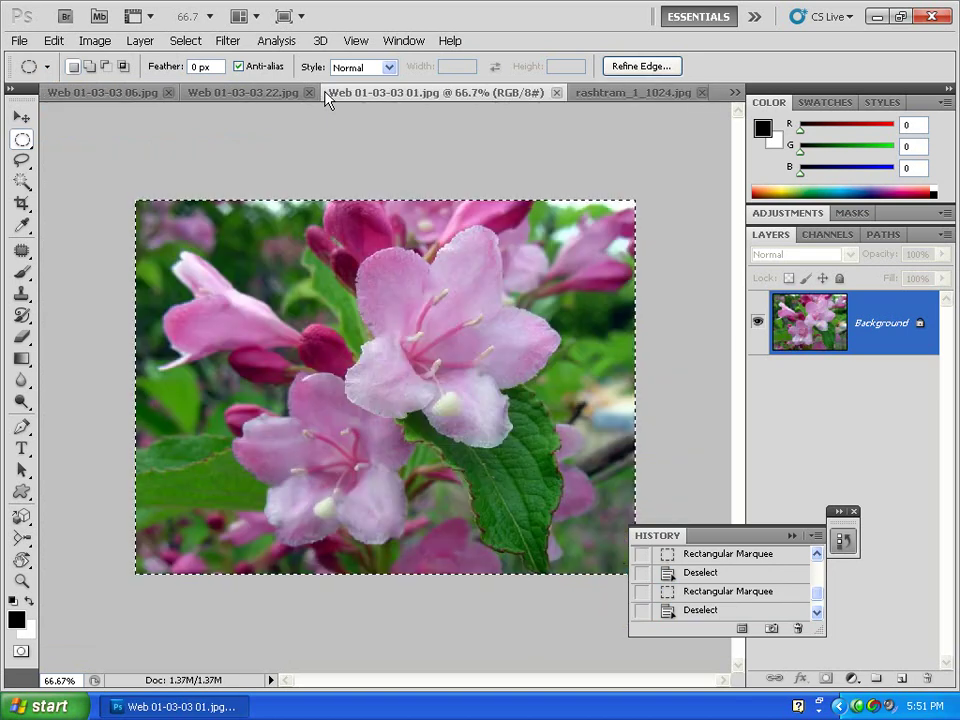
{"action": "left_click", "coordinate": [243, 95]}
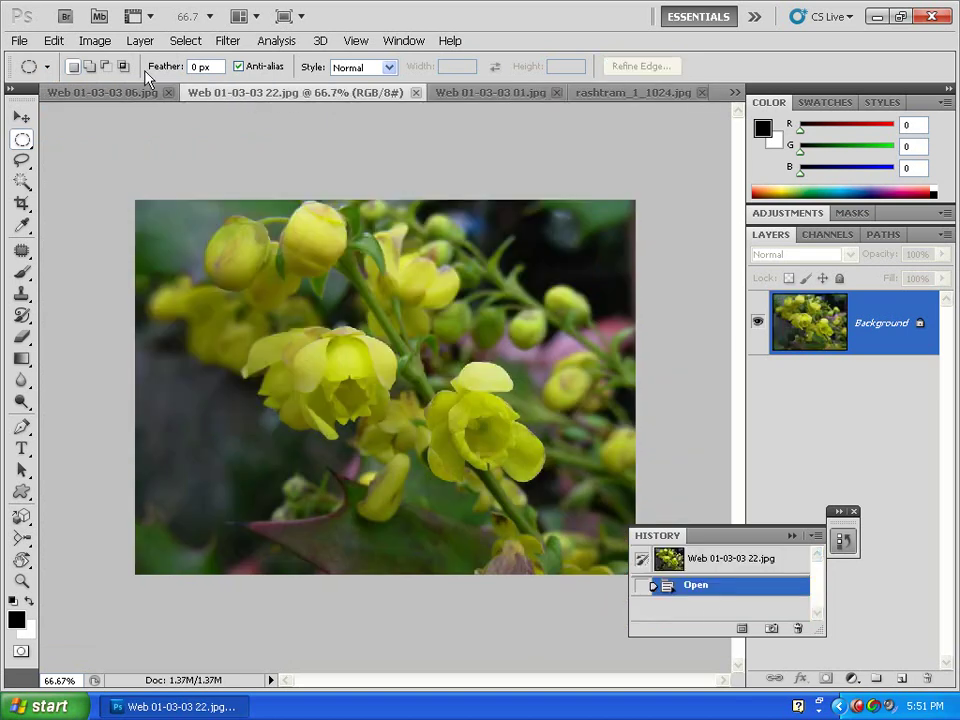
{"action": "left_click", "coordinate": [19, 40]}
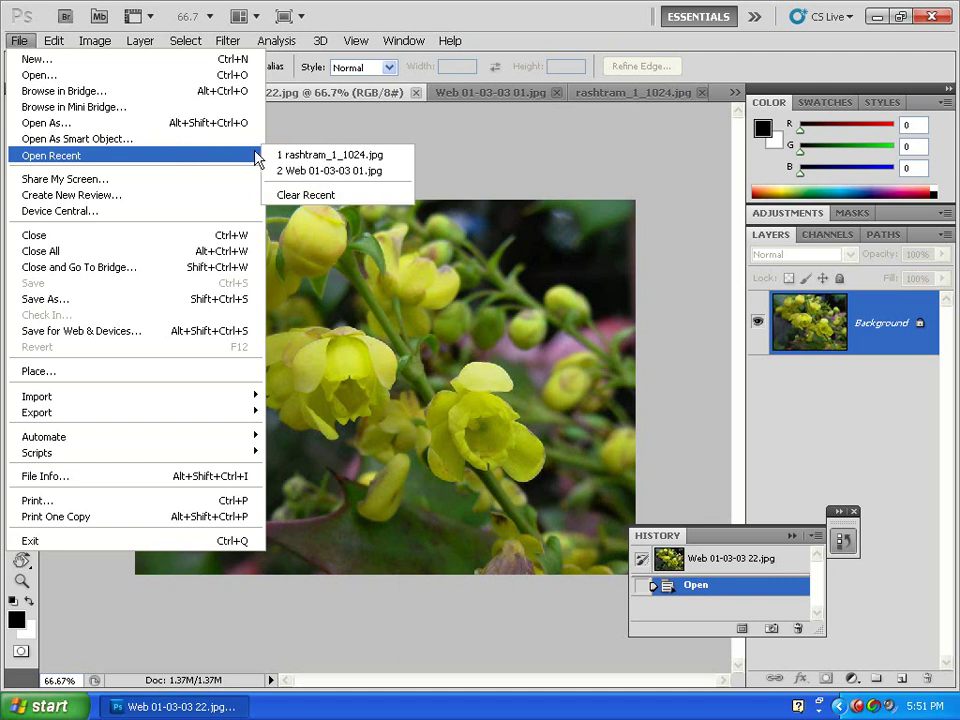
{"action": "left_click", "coordinate": [478, 290]}
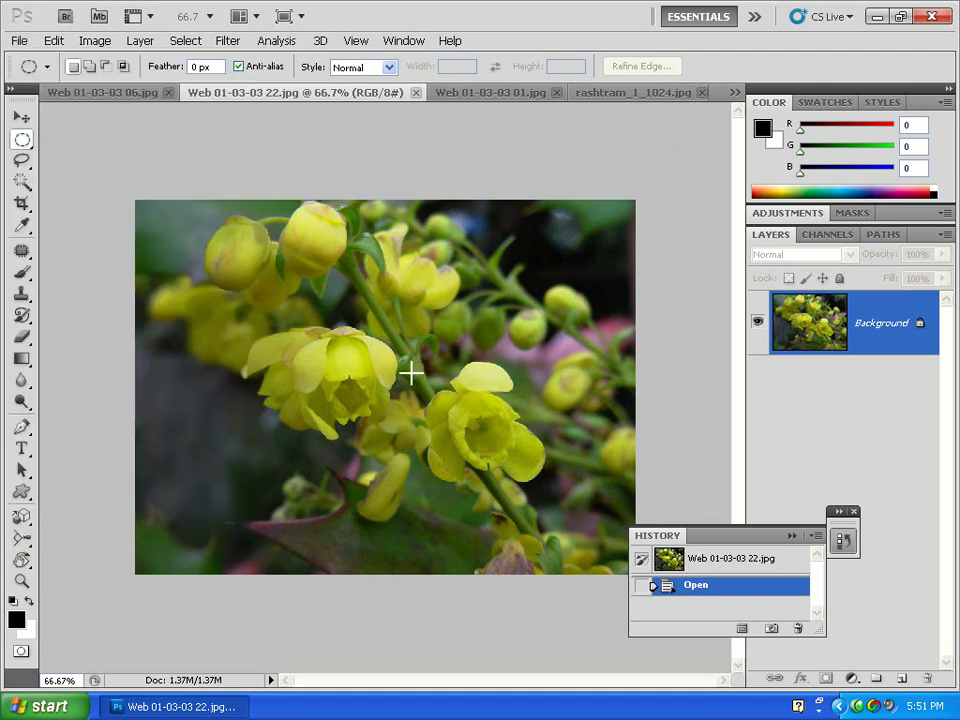
{"action": "left_click", "coordinate": [131, 92]}
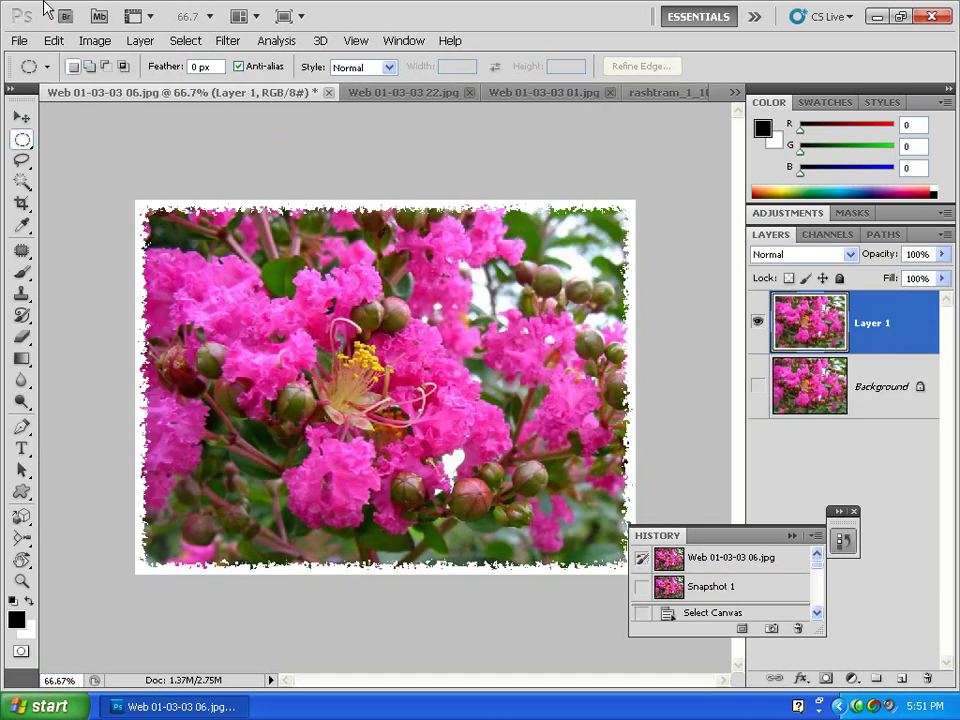
{"action": "left_click", "coordinate": [54, 42]}
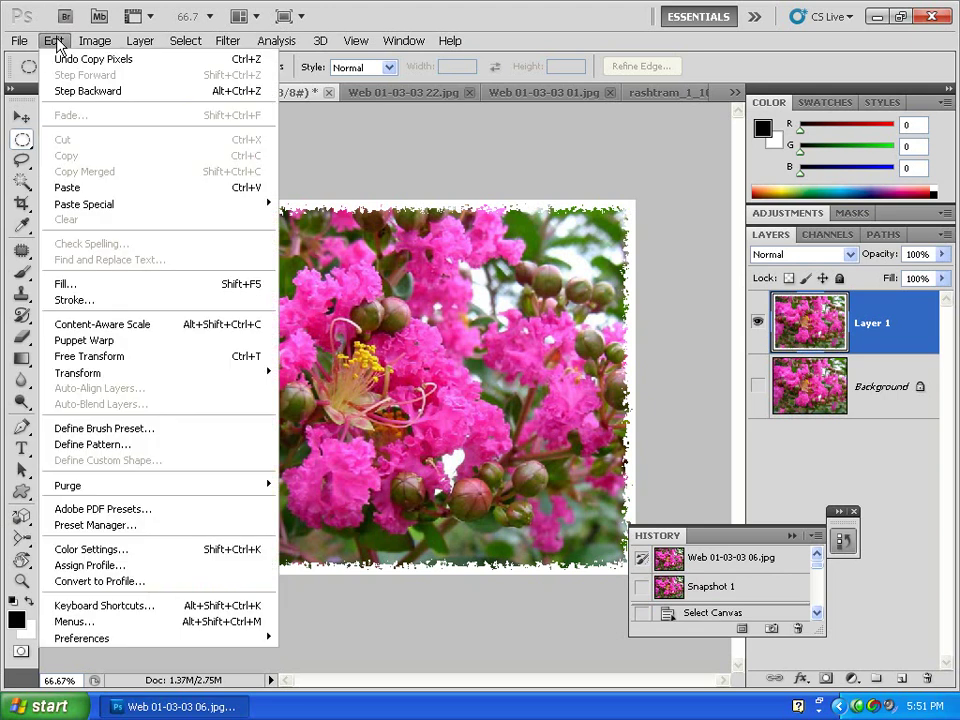
{"action": "left_click", "coordinate": [113, 189]}
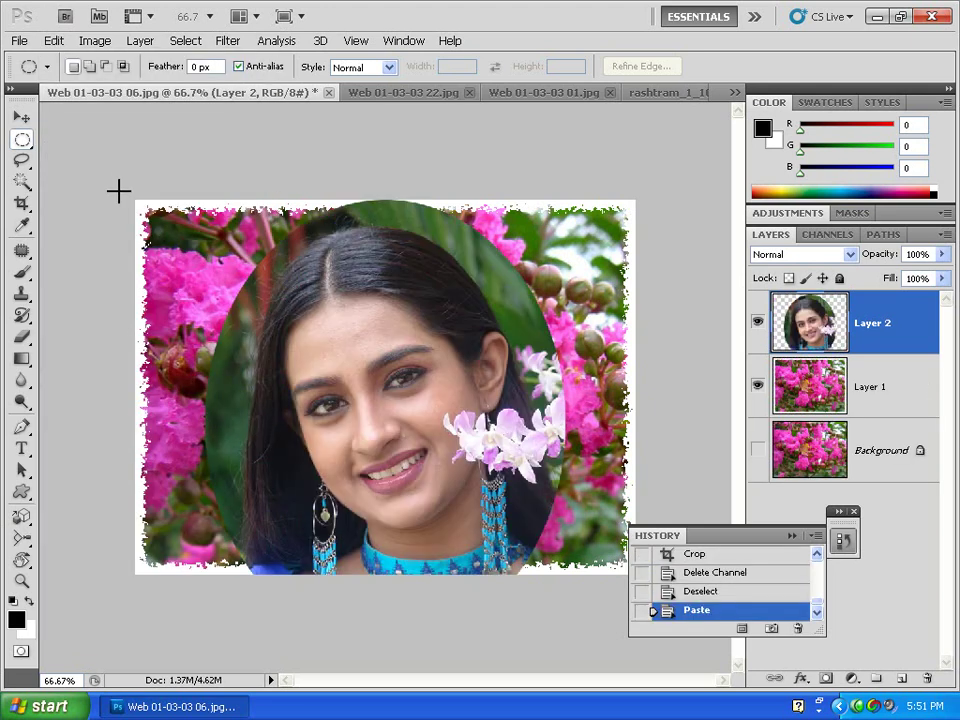
Scale the pasted portrait with Free Transform to 55.26% width and 58.98% height, placing it over the left half of the flower picture
{"action": "left_click", "coordinate": [22, 118]}
{"action": "left_click_drag", "start_coordinate": [507, 362], "coordinate": [449, 370]}
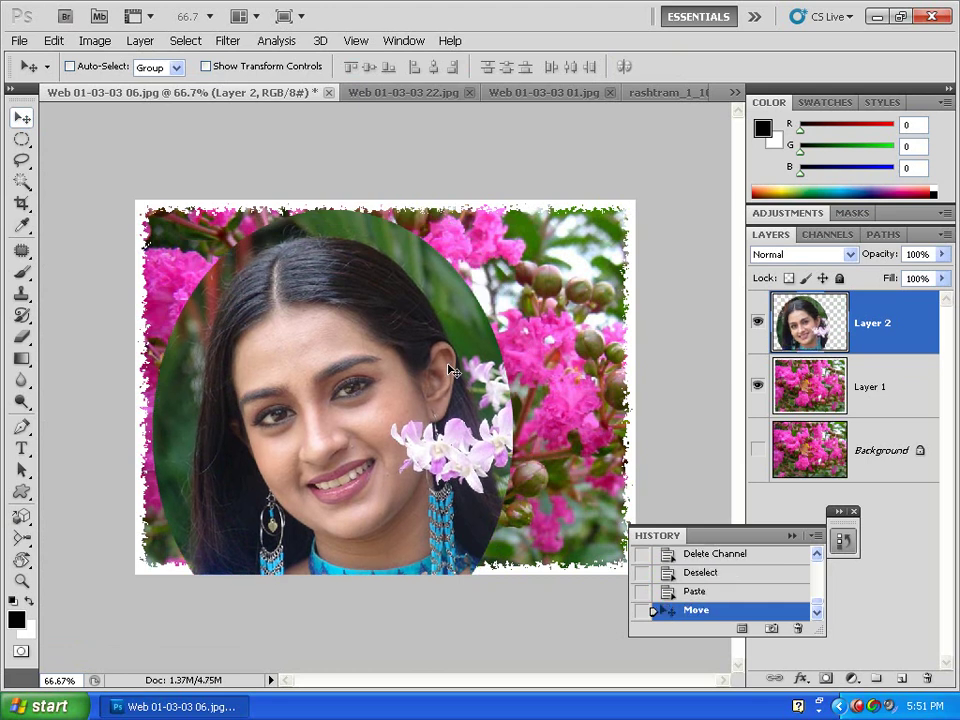
{"action": "left_click", "coordinate": [55, 41]}
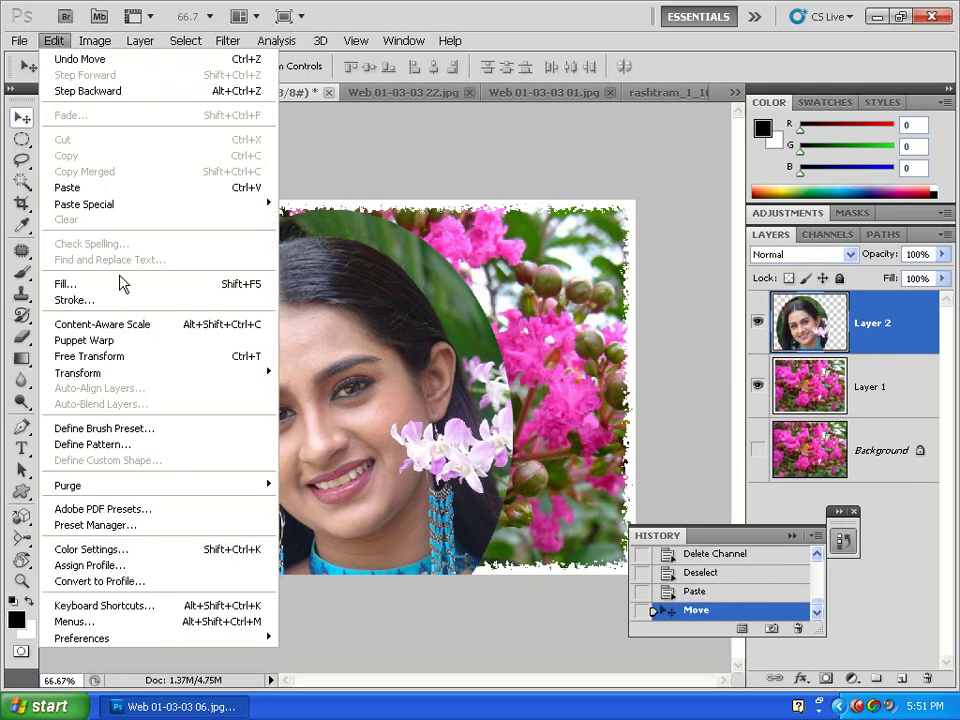
{"action": "left_click", "coordinate": [253, 362]}
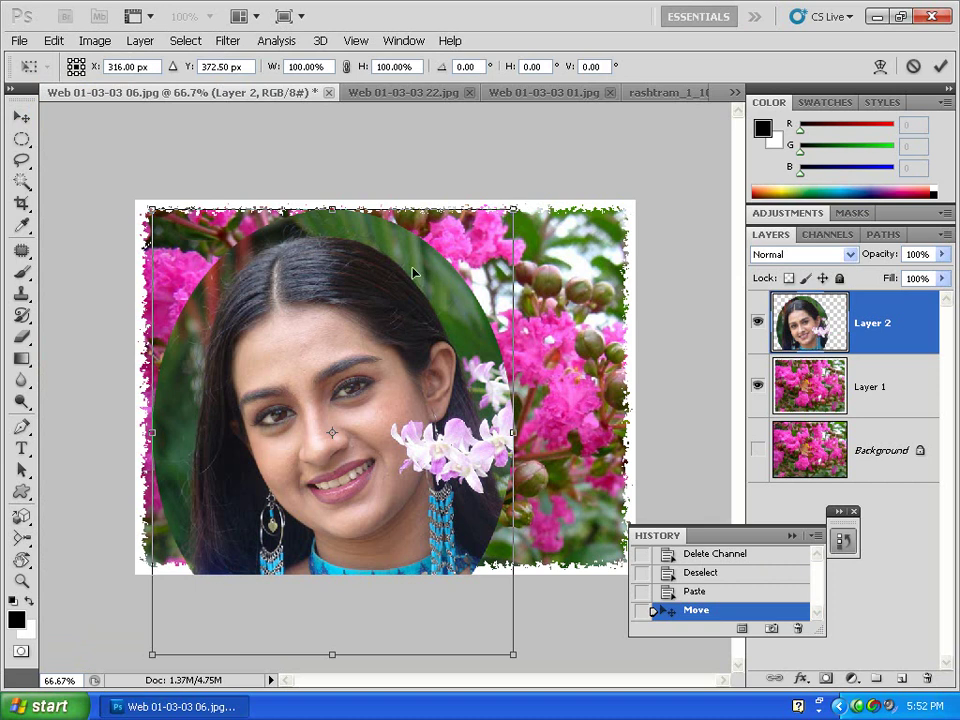
{"action": "left_click_drag", "start_coordinate": [151, 208], "coordinate": [231, 311]}
{"action": "left_click_drag", "start_coordinate": [414, 471], "coordinate": [316, 368]}
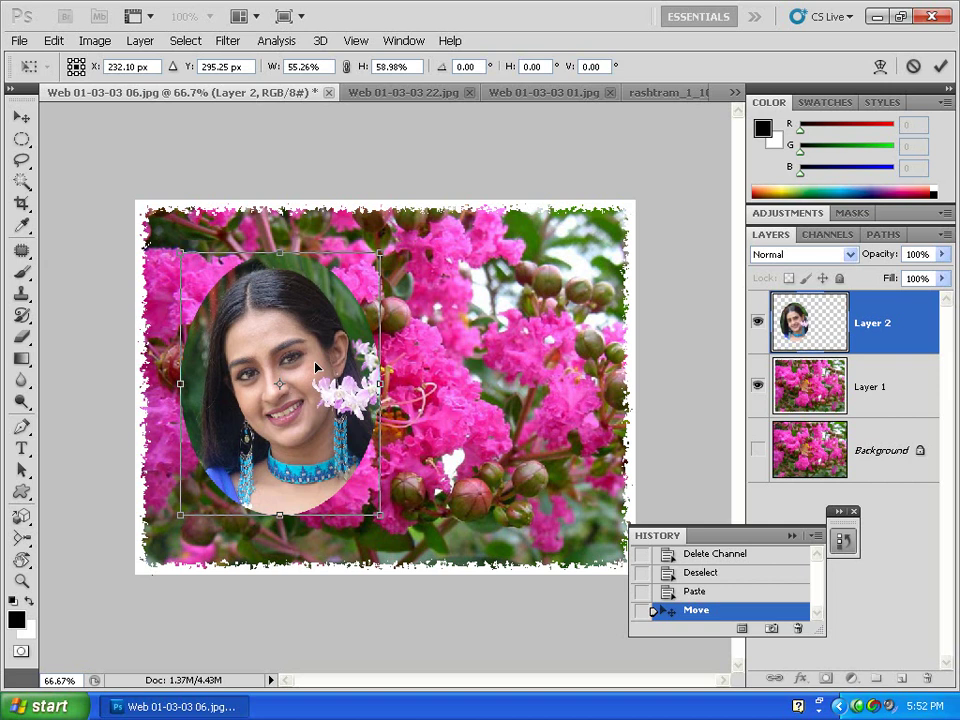
{"action": "key", "text": "Return"}
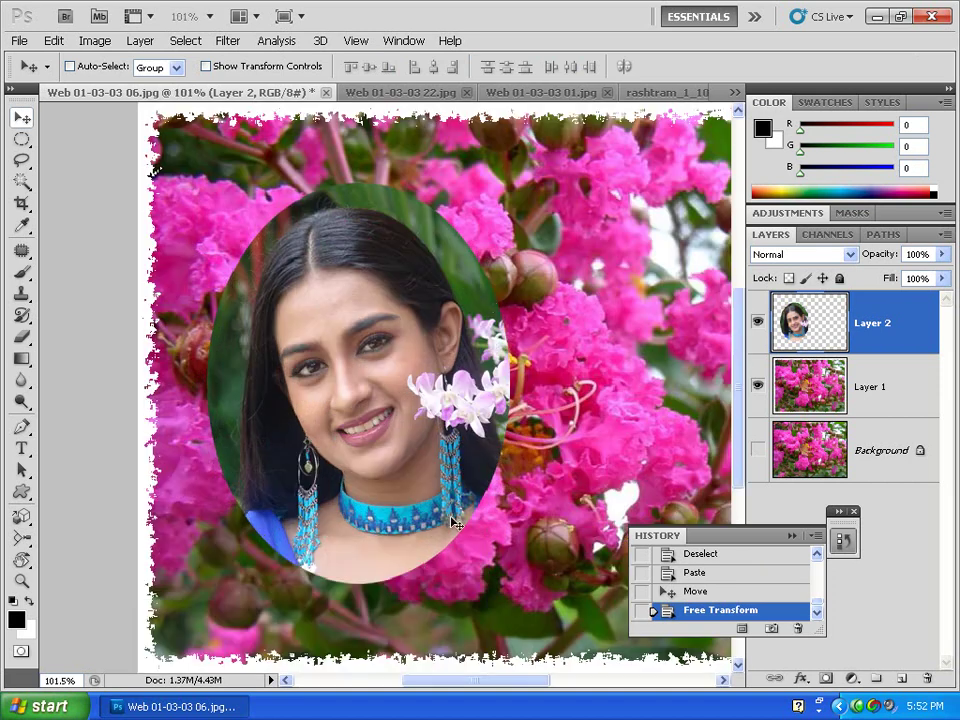
Detach the Layers panel so that it floats over the enlarged image
{"action": "left_click", "coordinate": [456, 621], "text": "ctrl"}
{"action": "key", "text": "ctrl+plus"}
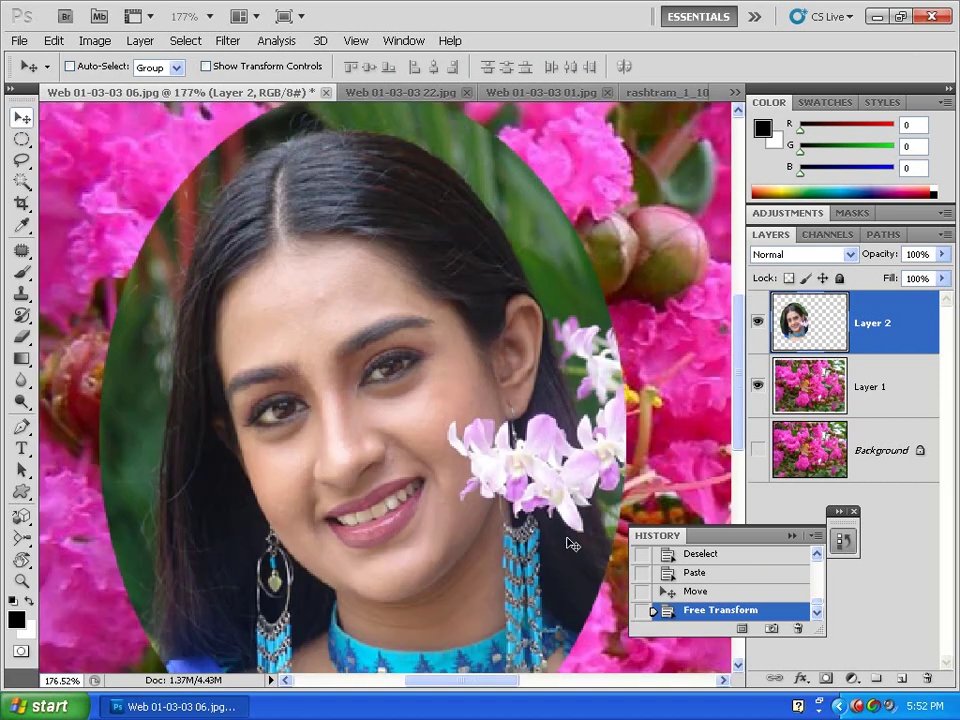
{"action": "key", "text": "ctrl+plus"}
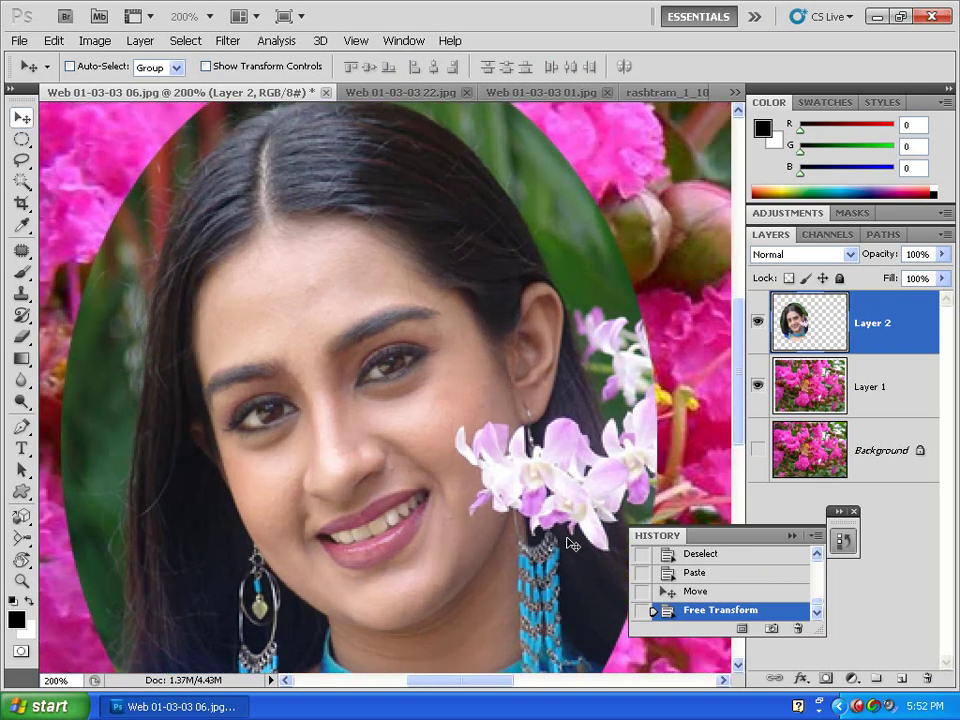
{"action": "key", "text": "ctrl+minus"}
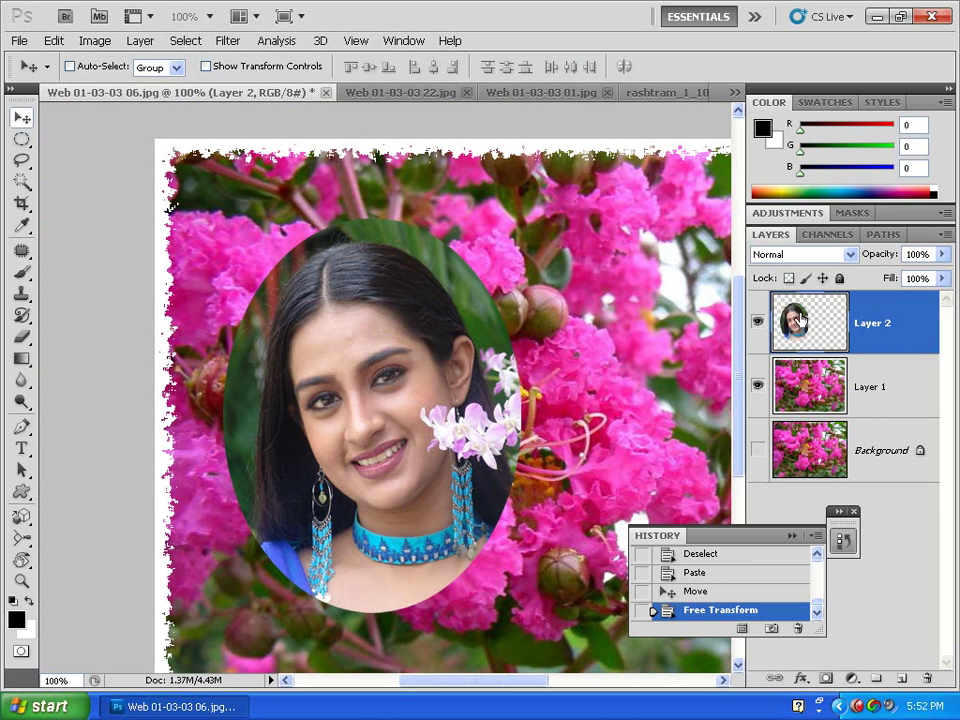
{"action": "left_click_drag", "start_coordinate": [768, 234], "coordinate": [578, 204]}
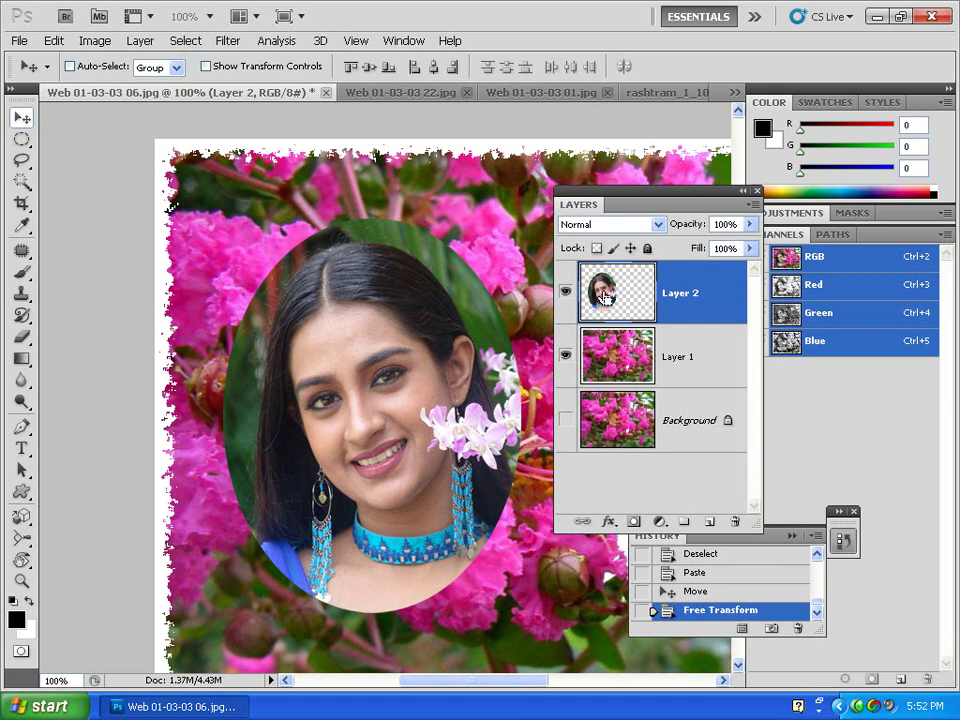
{"action": "left_click", "coordinate": [604, 295], "text": "ctrl"}
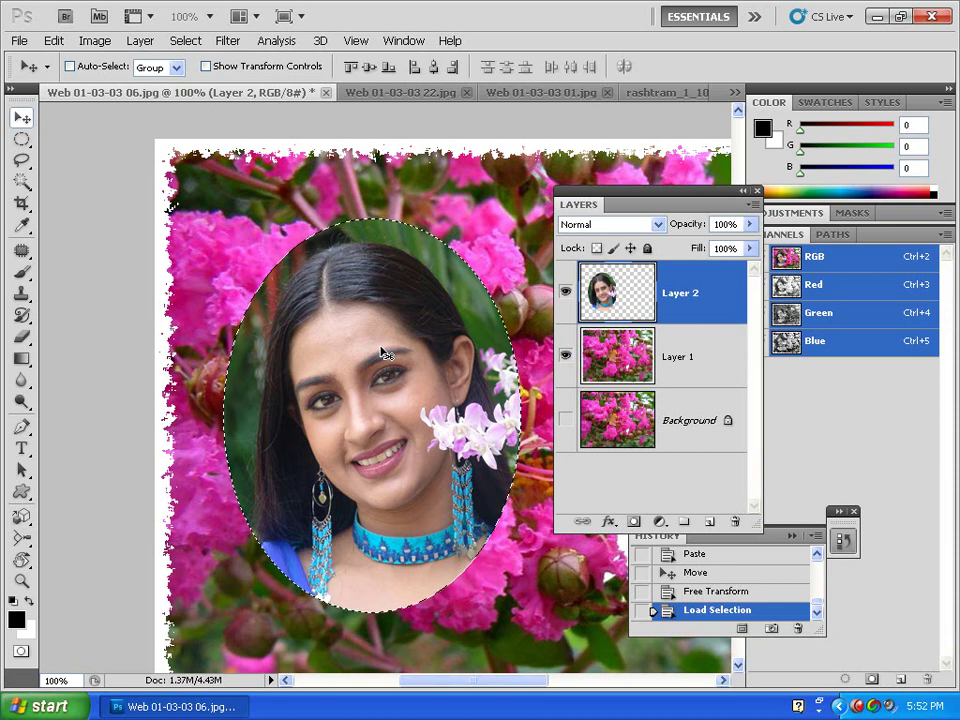
{"action": "key", "text": "ctrl+d"}
{"action": "left_click", "coordinate": [604, 295], "text": "ctrl"}
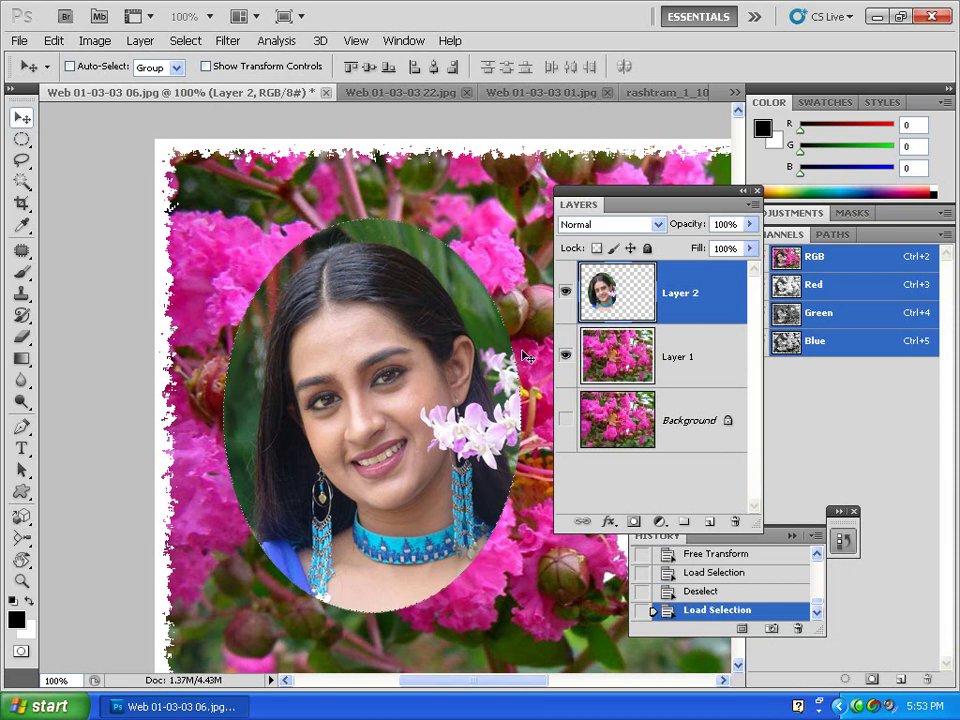
{"action": "key", "text": "ctrl+d"}
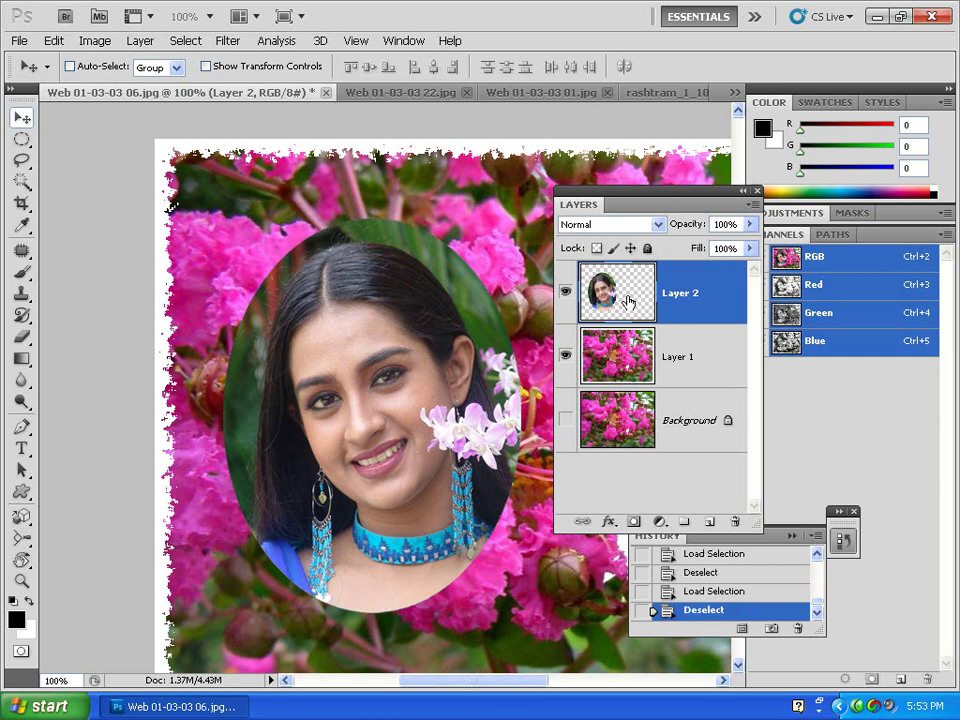
Select the pixels of the oval portrait on Layer 2 and invert the selection
{"action": "right_click", "coordinate": [629, 300]}
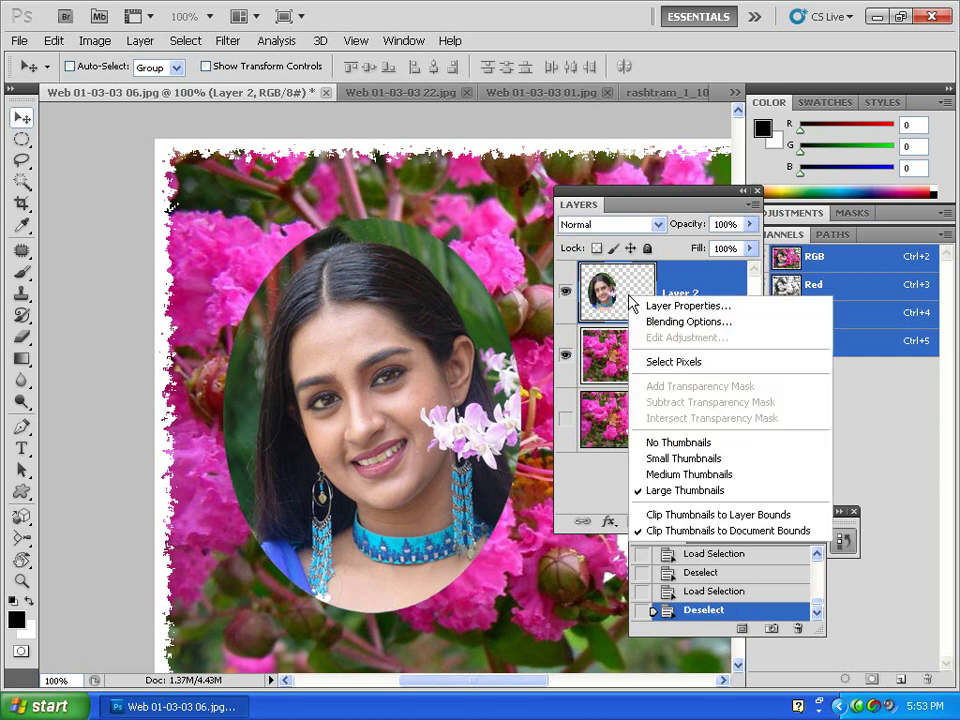
{"action": "left_click", "coordinate": [686, 366]}
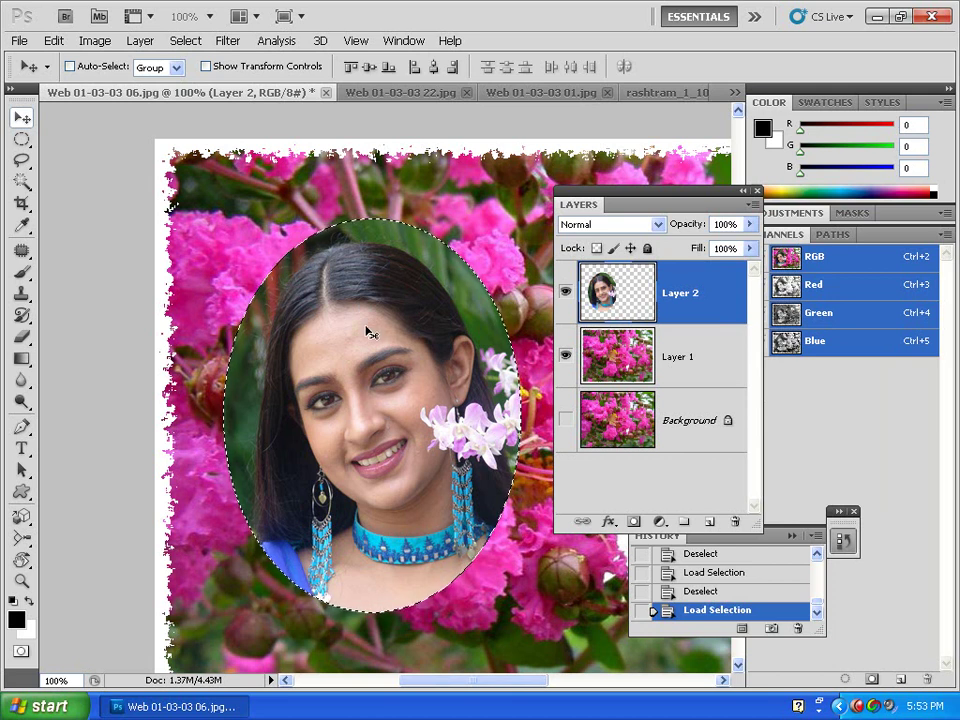
{"action": "left_click_drag", "start_coordinate": [628, 199], "coordinate": [686, 192]}
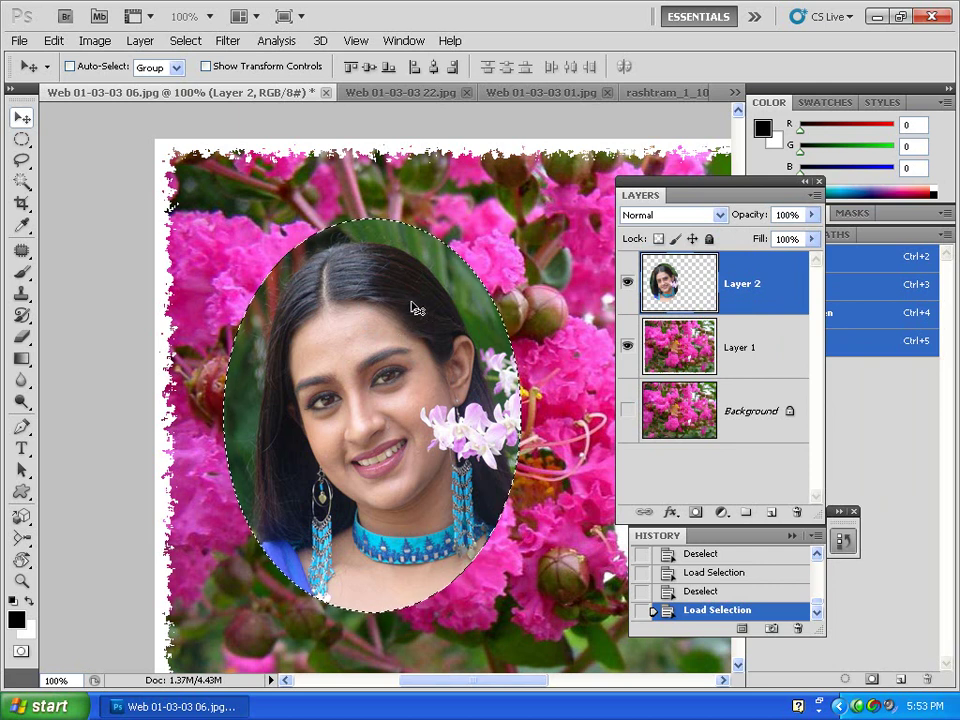
{"action": "left_click", "coordinate": [186, 41]}
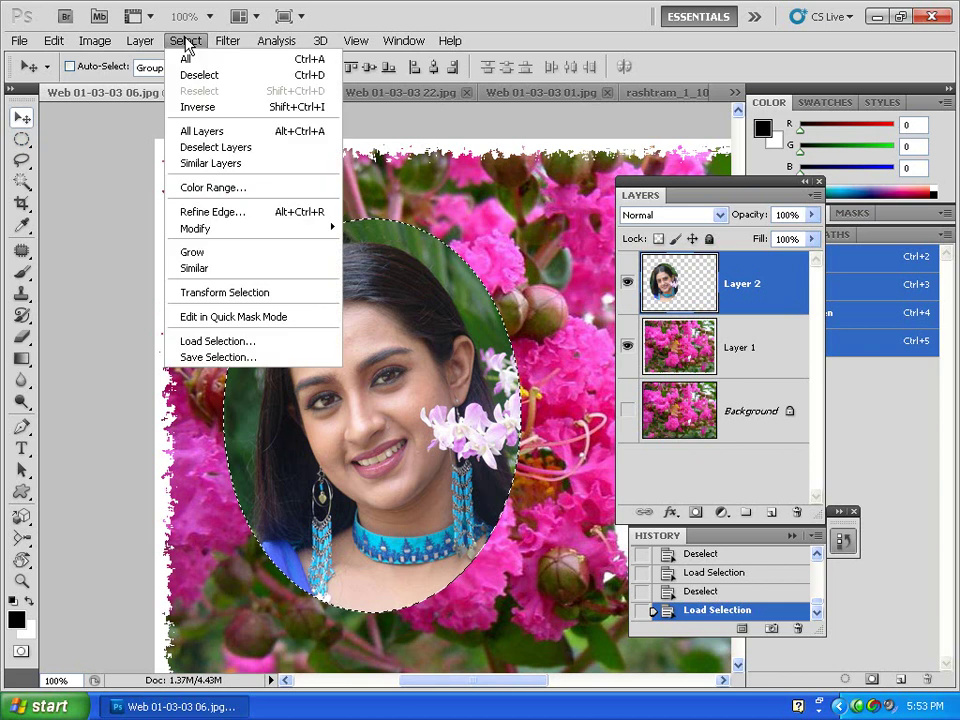
{"action": "left_click", "coordinate": [208, 108]}
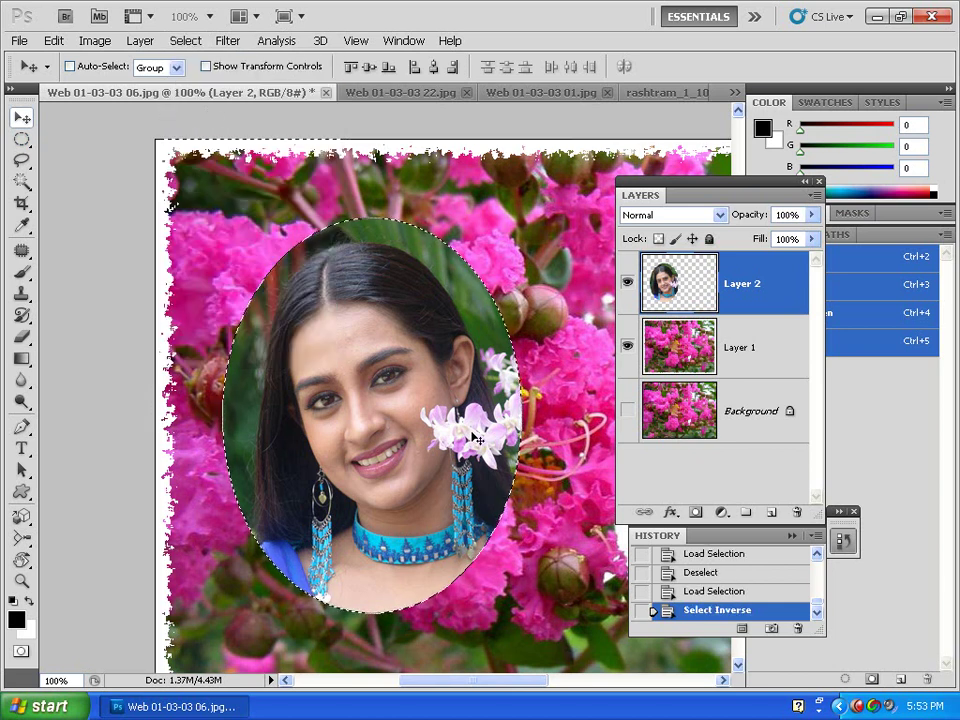
Feather the inverted selection by 50.1 pixels and clear it twice on Layer 2 to soften the portrait's edge
{"action": "left_click", "coordinate": [186, 41]}
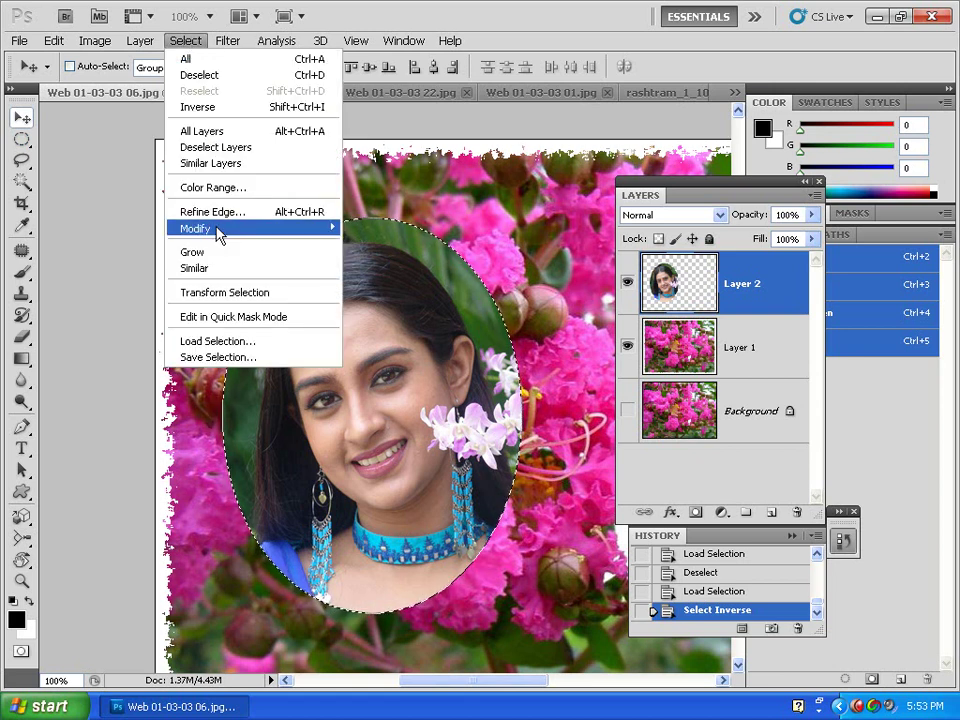
{"action": "mouse_move", "coordinate": [257, 229]}
{"action": "left_click", "coordinate": [408, 292]}
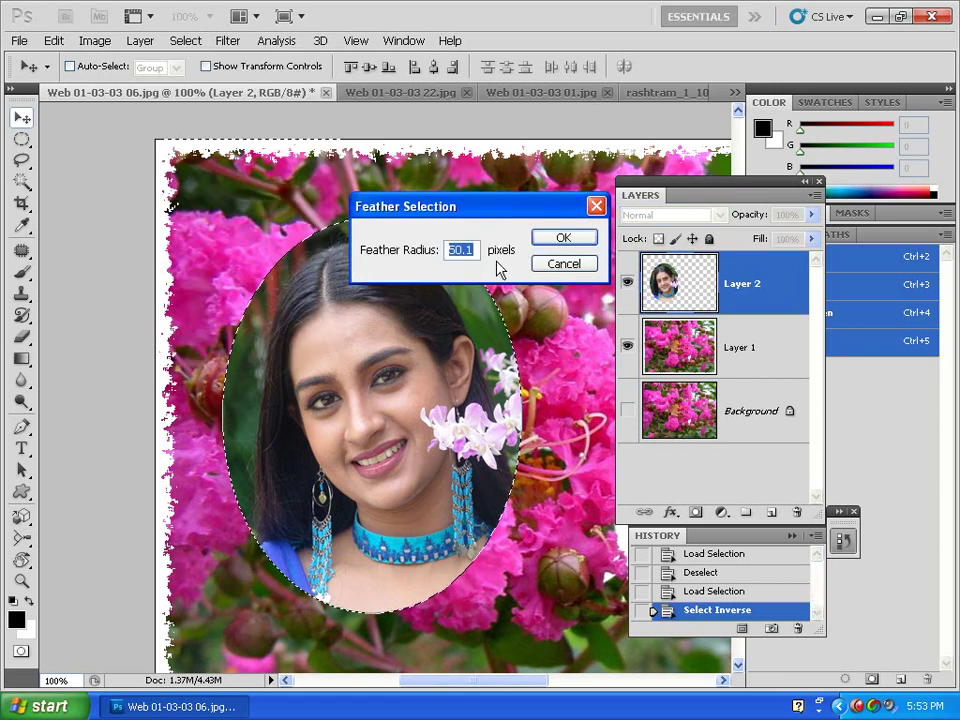
{"action": "left_click", "coordinate": [560, 238]}
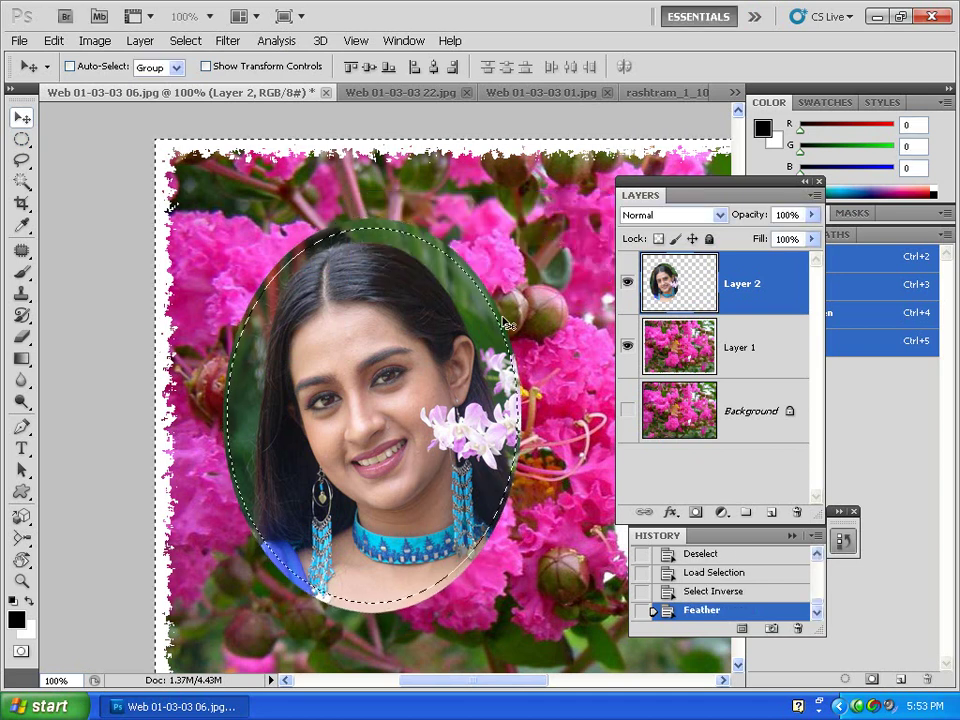
{"action": "key", "text": "Delete"}
{"action": "key", "text": "Delete"}
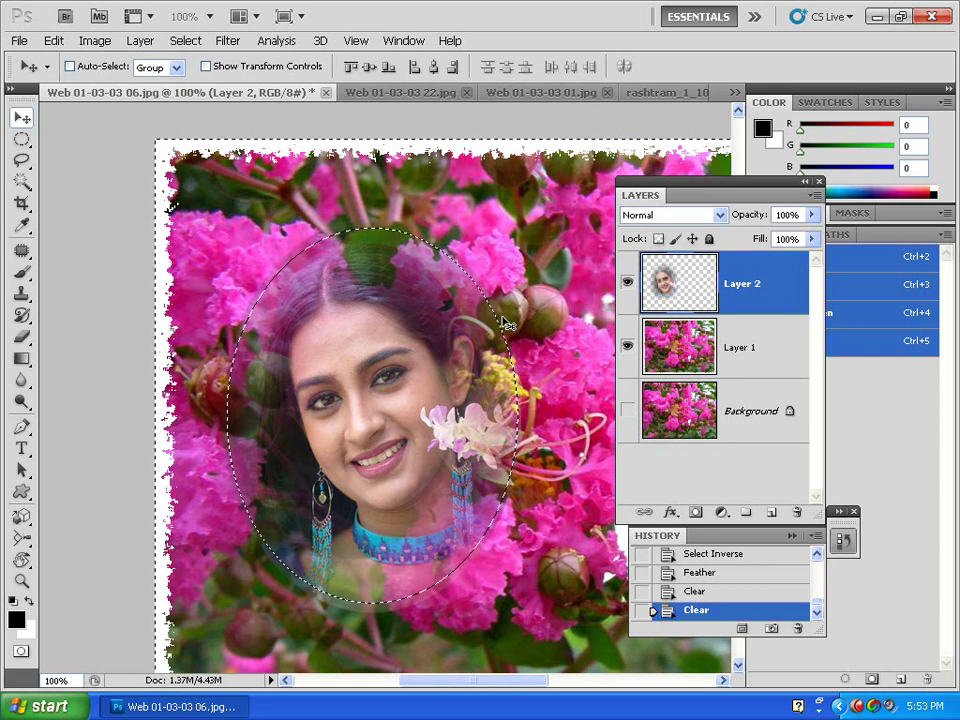
Stroke the feathered selection on Layer 2 with a 4 px centered golden-yellow line at 100% opacity, using RGB 254, 215, 0
{"action": "left_click", "coordinate": [892, 124]}
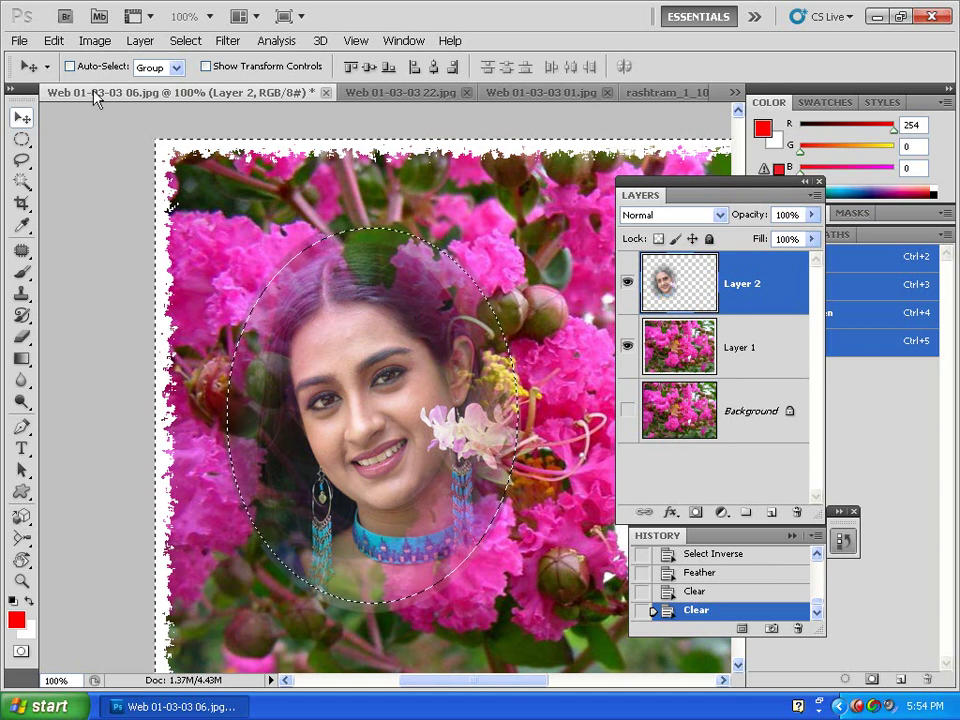
{"action": "left_click", "coordinate": [54, 41]}
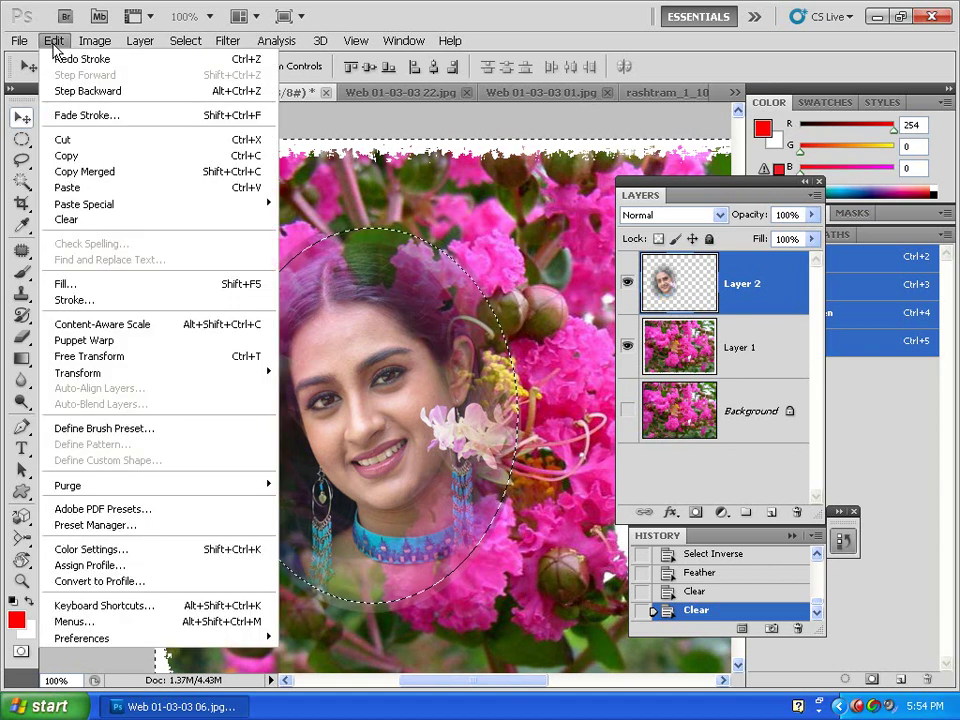
{"action": "left_click", "coordinate": [80, 300]}
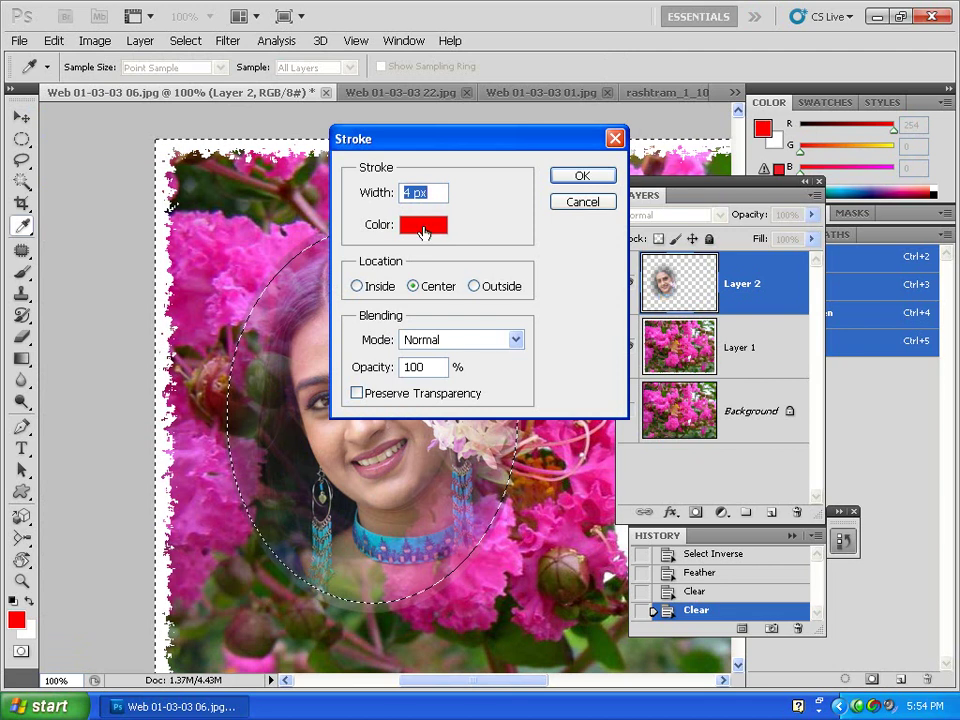
{"action": "left_click", "coordinate": [423, 226]}
{"action": "left_click_drag", "start_coordinate": [500, 342], "coordinate": [500, 381]}
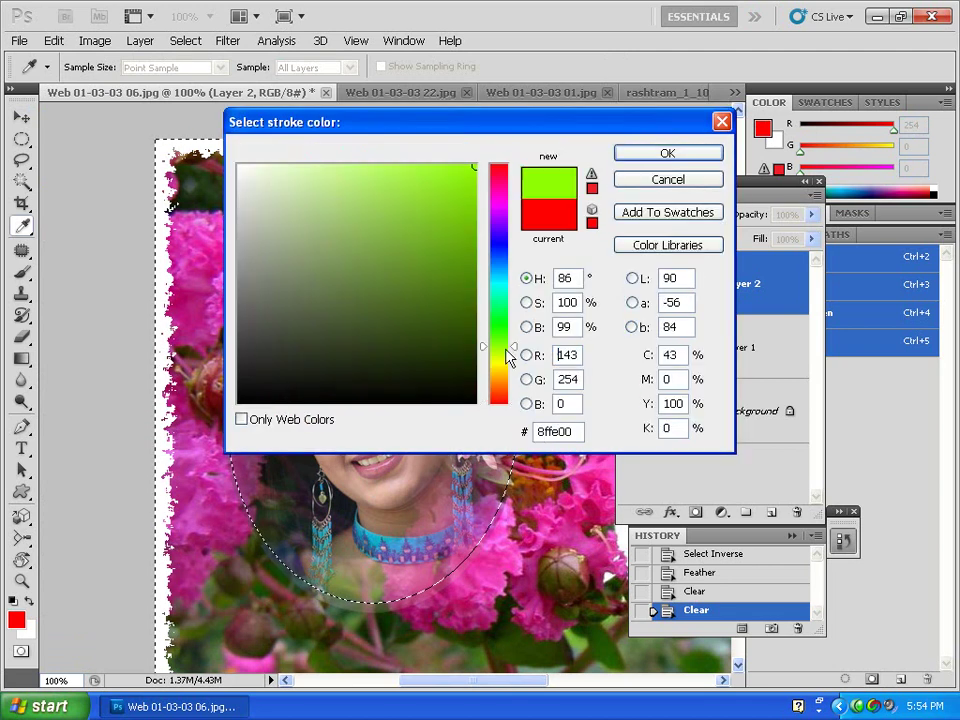
{"action": "left_click", "coordinate": [660, 155]}
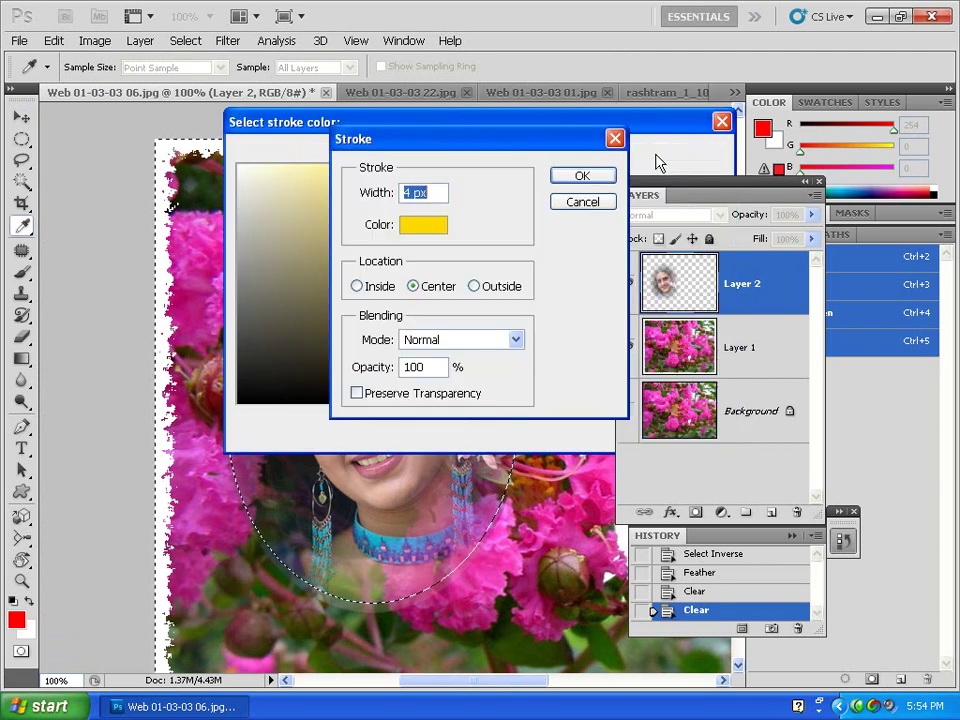
{"action": "left_click", "coordinate": [582, 177]}
{"action": "key", "text": "v"}
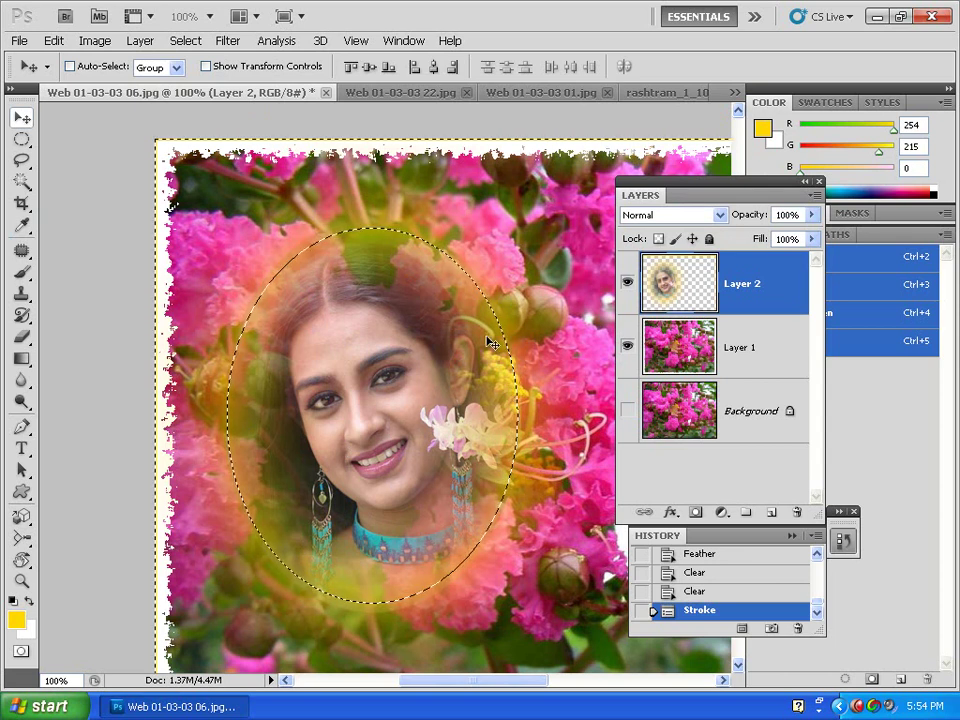
Deselect the stroked area and switch the picture to a full screen display mode
{"action": "left_click", "coordinate": [186, 41]}
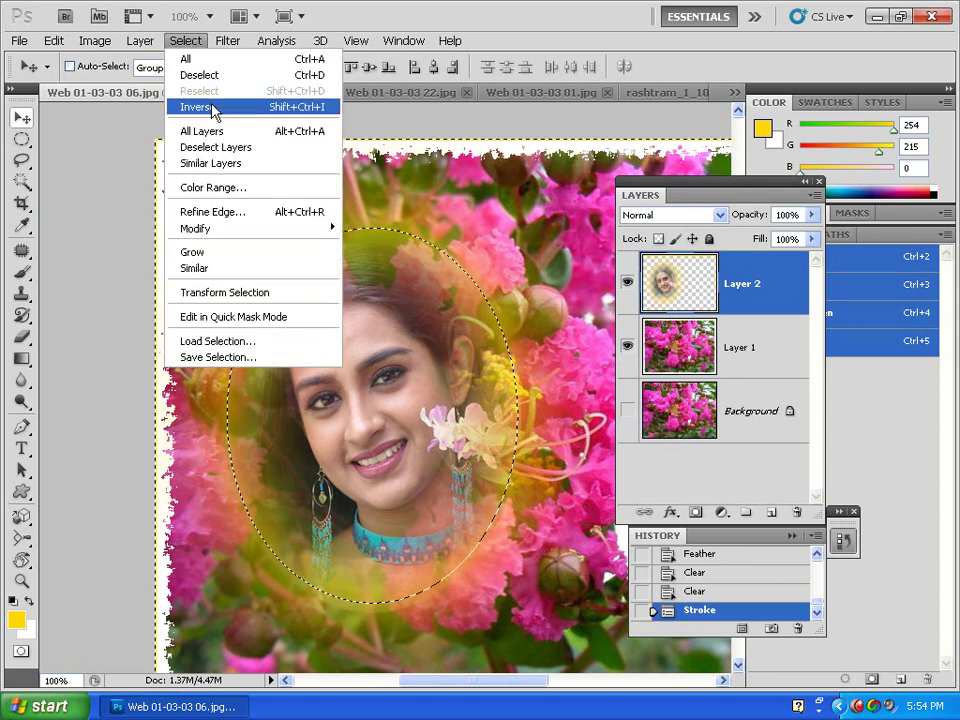
{"action": "left_click", "coordinate": [225, 77]}
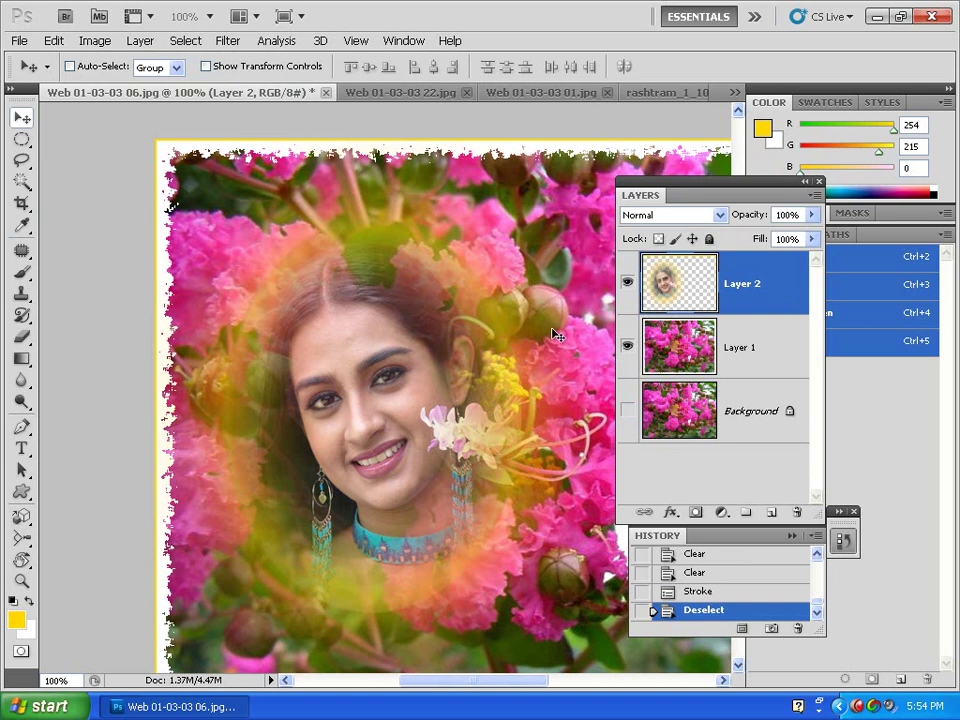
{"action": "key", "text": "f"}
{"action": "key", "text": "f"}
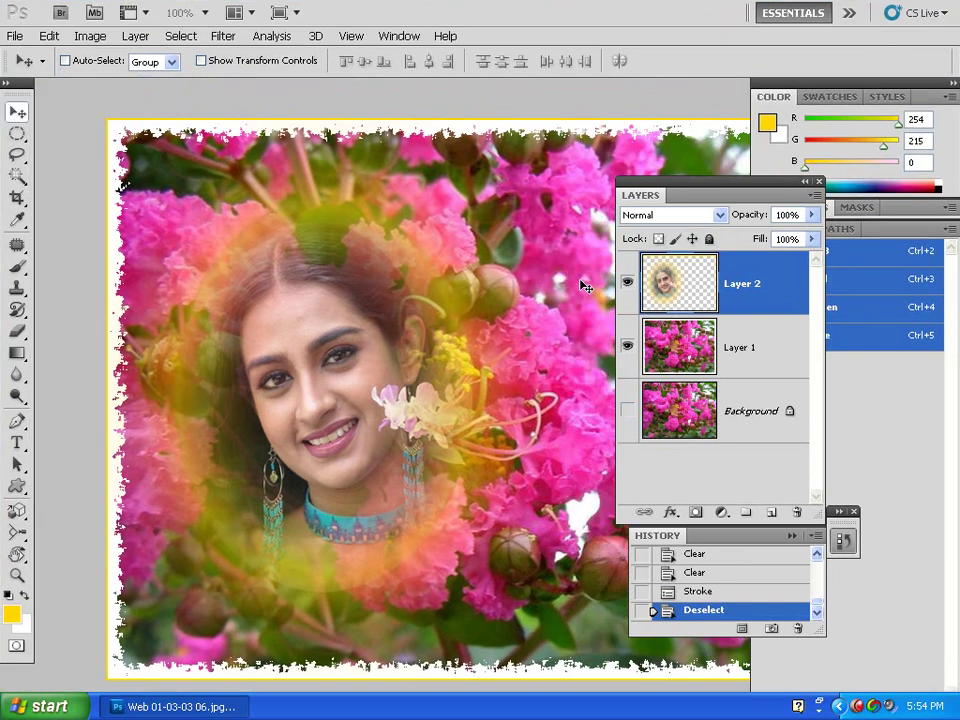